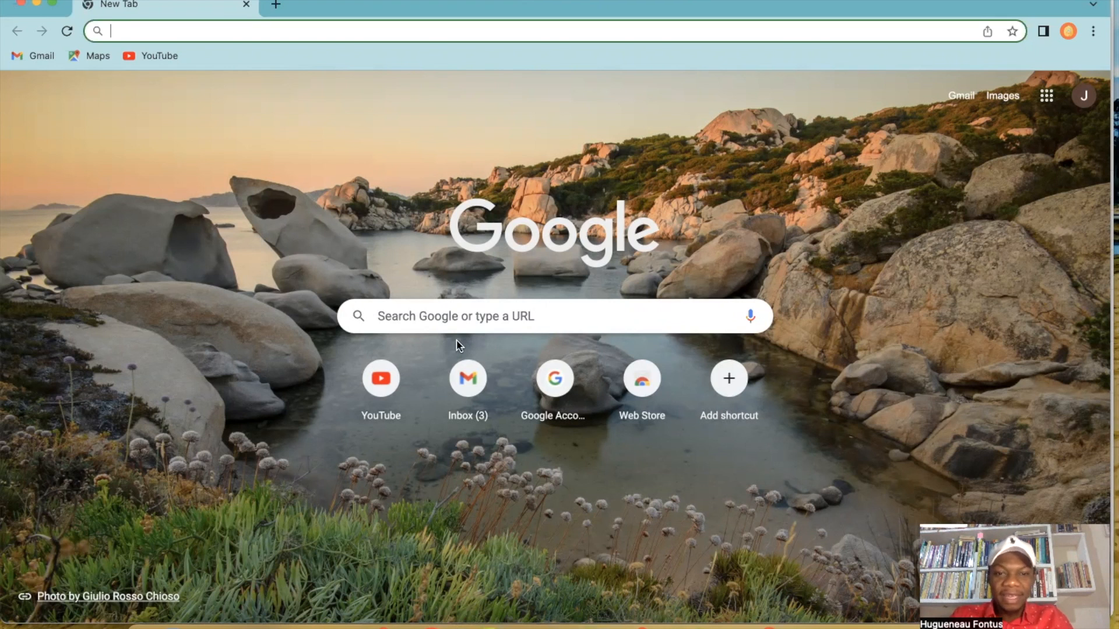
Open the Gmail inbox and start a new message in the enlarged compose window.
left_click(469, 379)
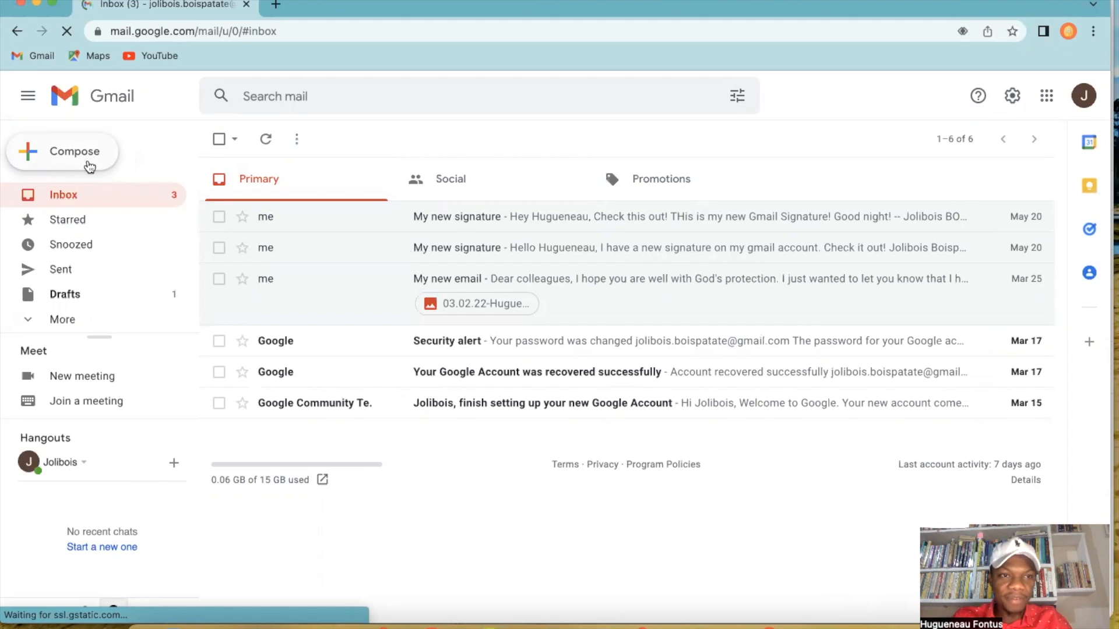
left_click(84, 157)
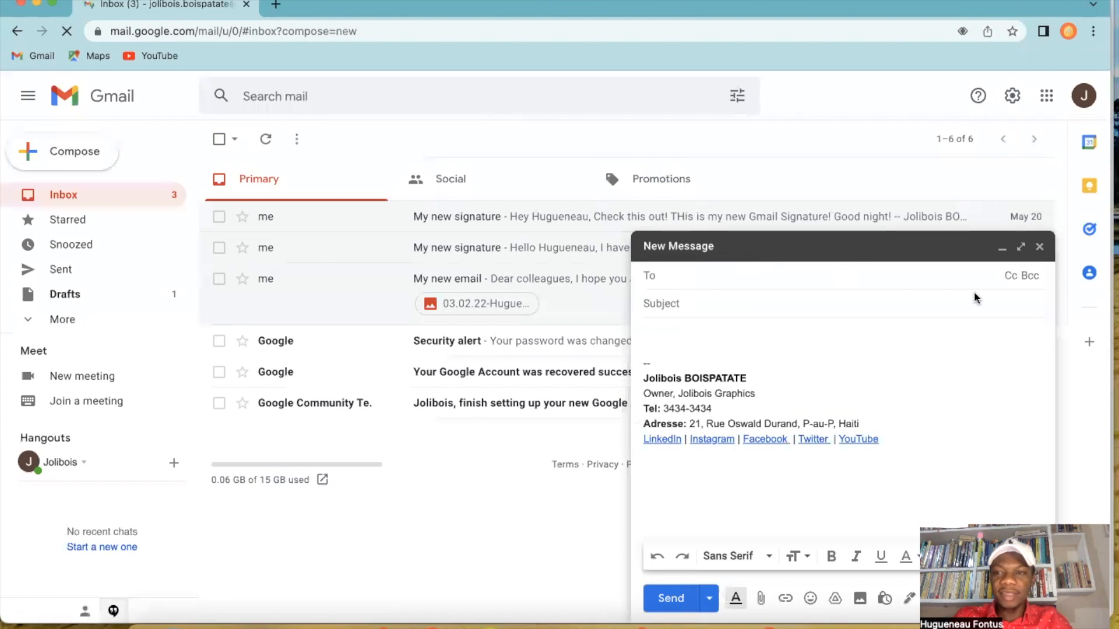
left_click(1020, 246)
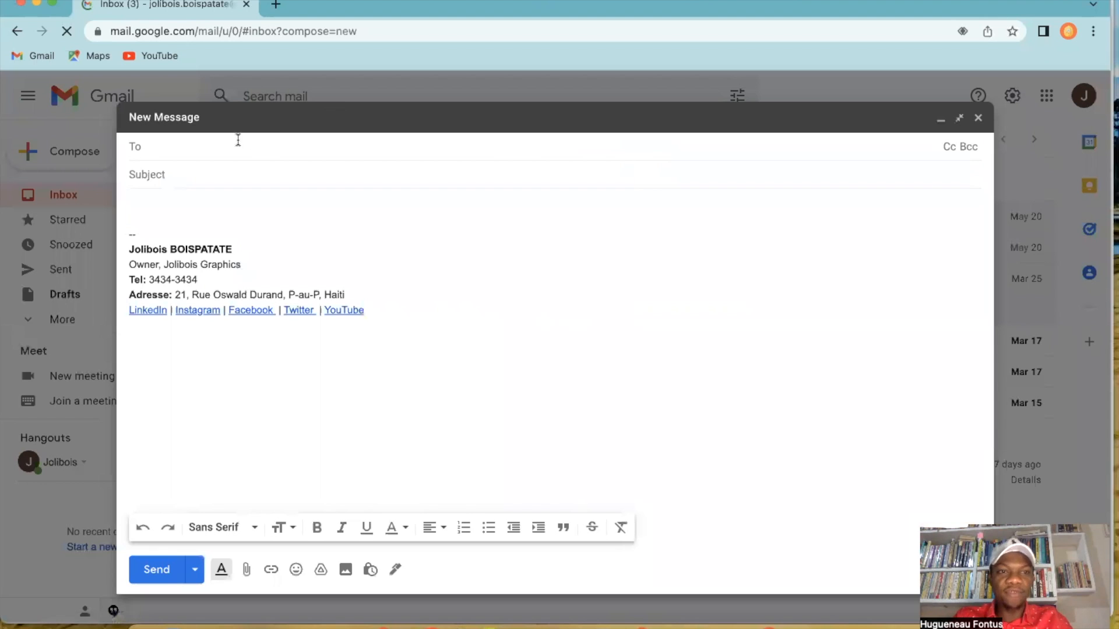
Address the message to two recipients chosen from the suggested contacts: the director's Gmail address and the sender's own account.
type("hug")
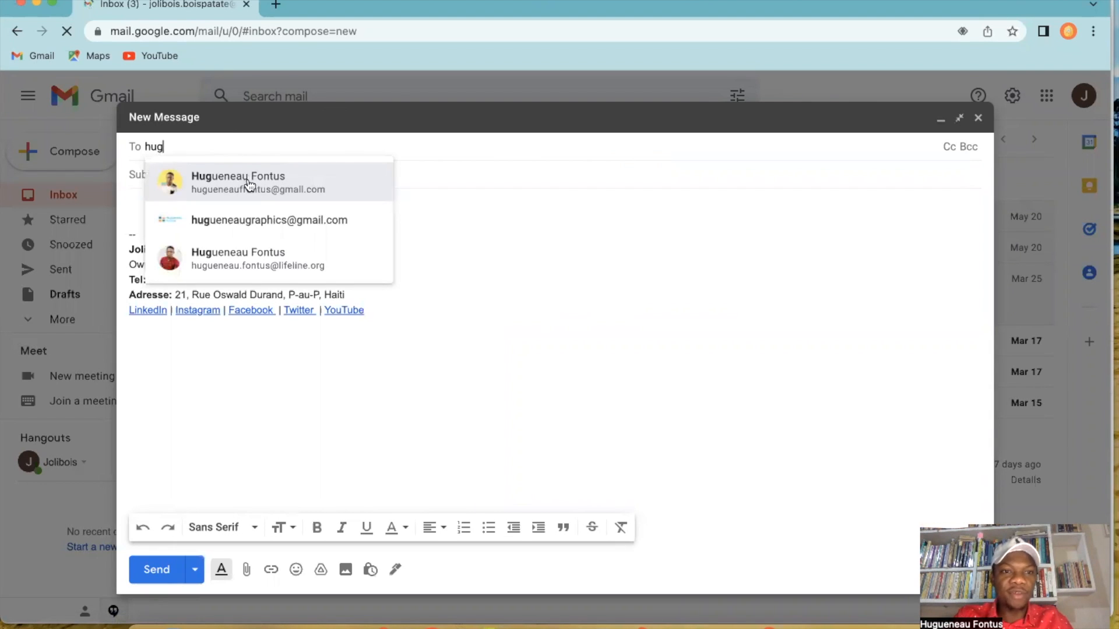
left_click(250, 185)
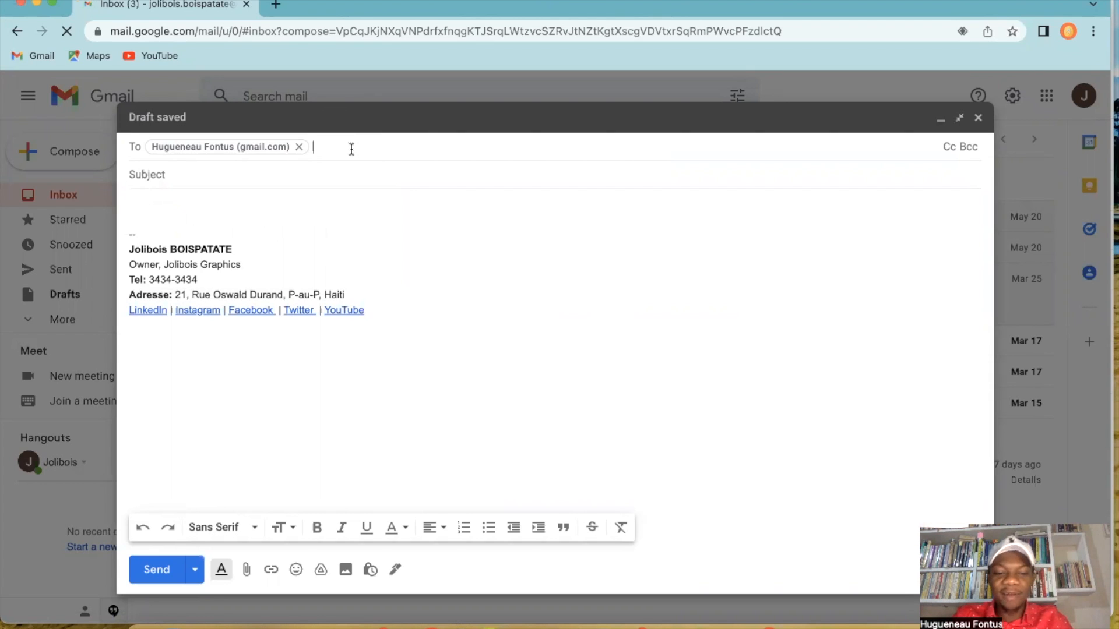
type("jlki")
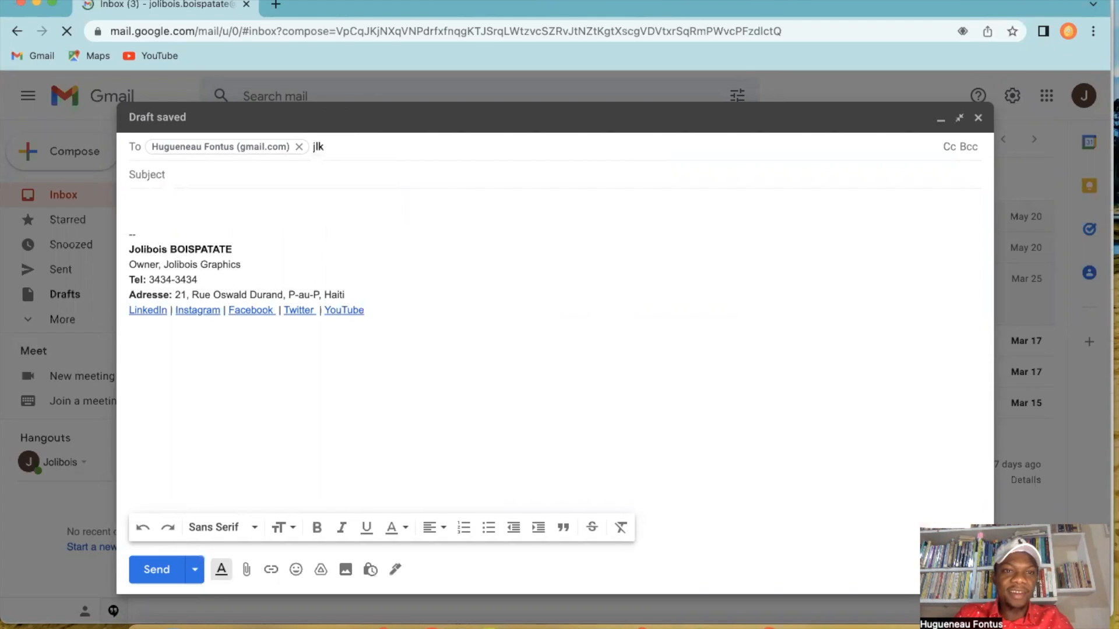
key("BackSpace")
key("BackSpace")
type("olib")
left_click(307, 172)
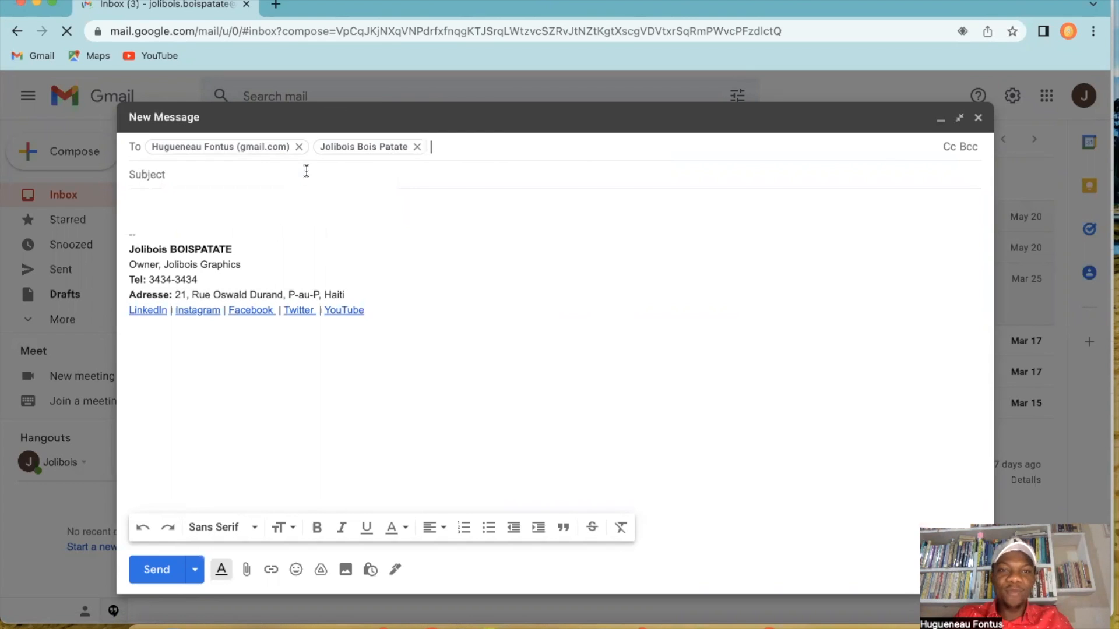
Enter the subject "Rapport de la rencontre du 03 Juin 2022".
left_click(257, 172)
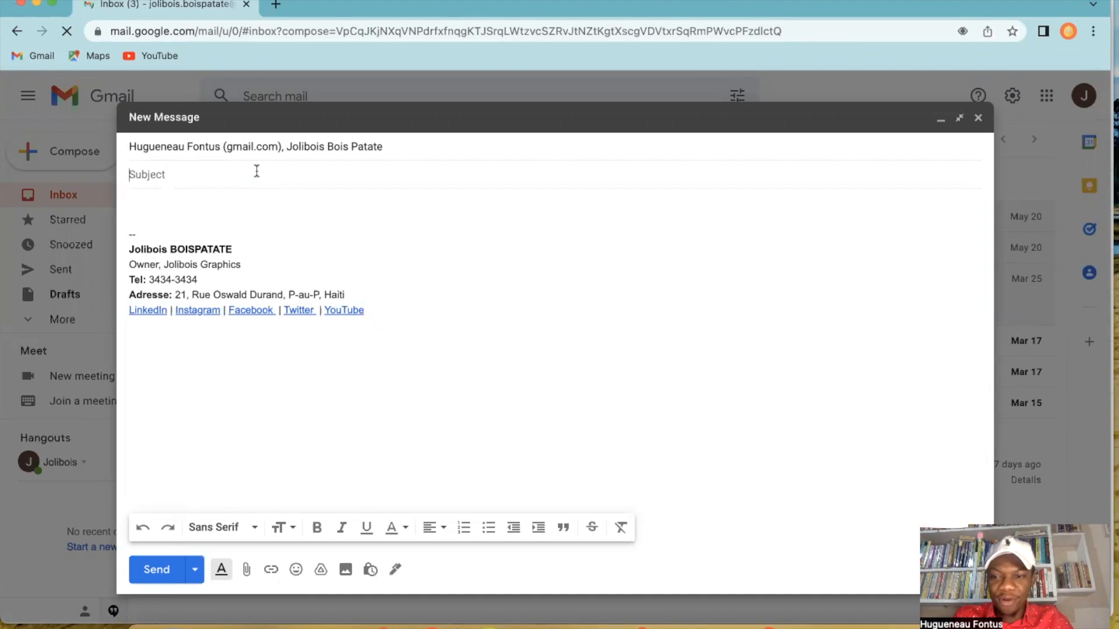
type("Rappr")
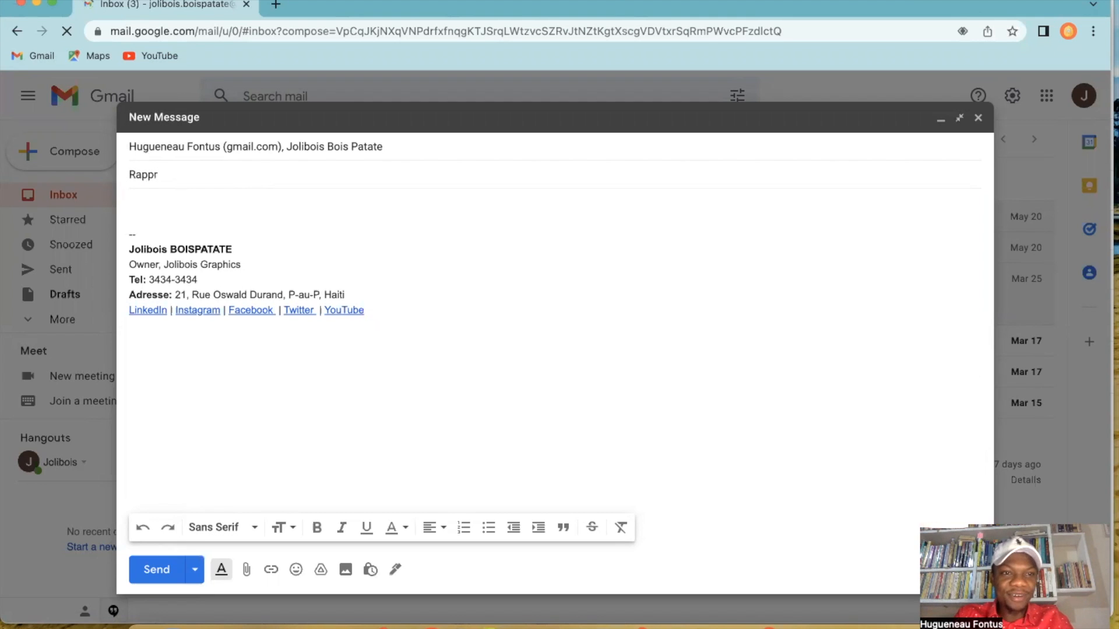
key("BackSpace")
type("ort de la rec")
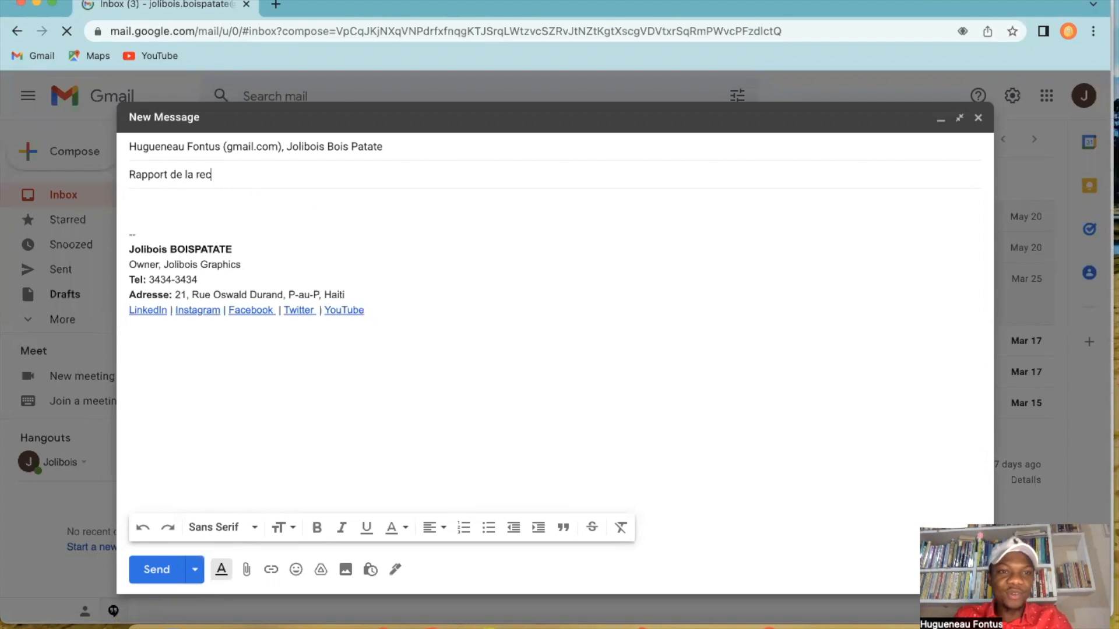
type("ontre deu")
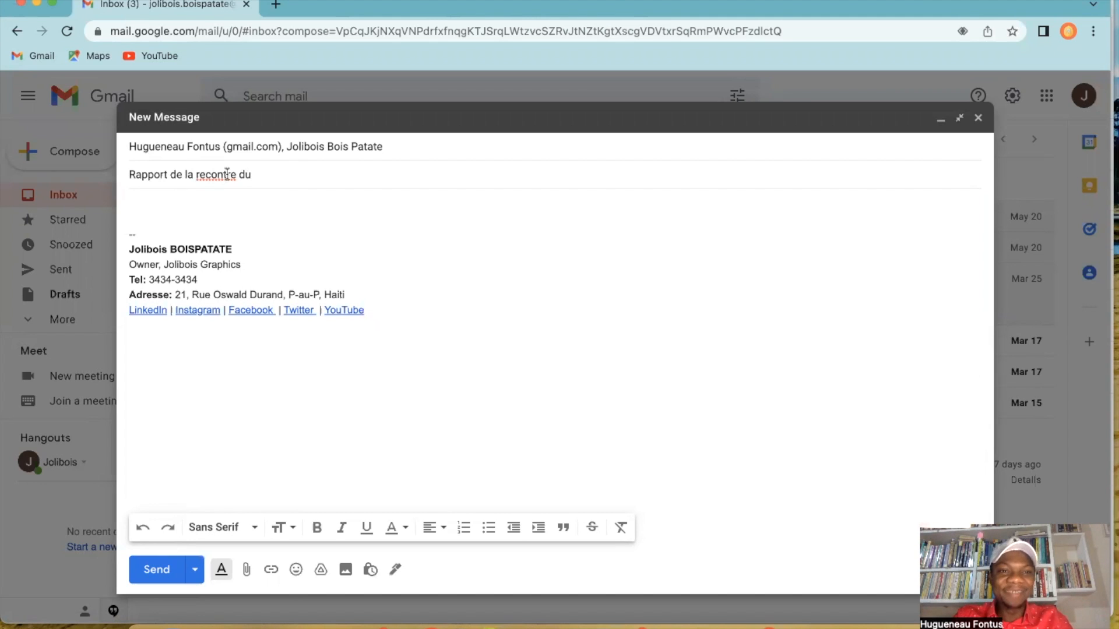
double_click(208, 176)
left_click(255, 176)
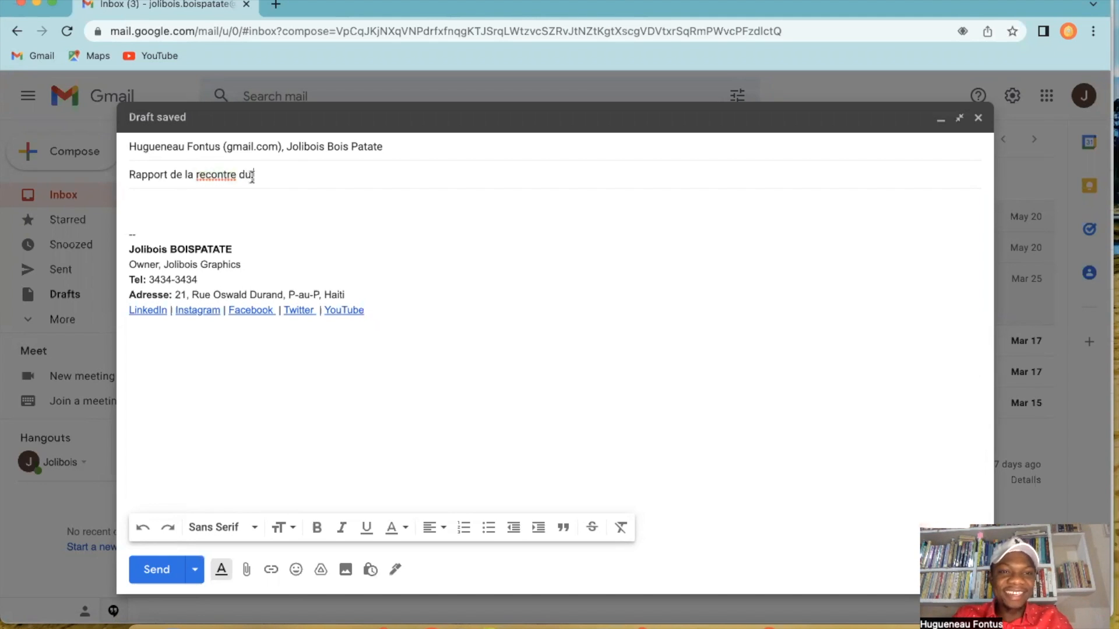
key("Left")
key("Left")
key("Left")
key("Left")
key("Left")
key("Left")
key("Left")
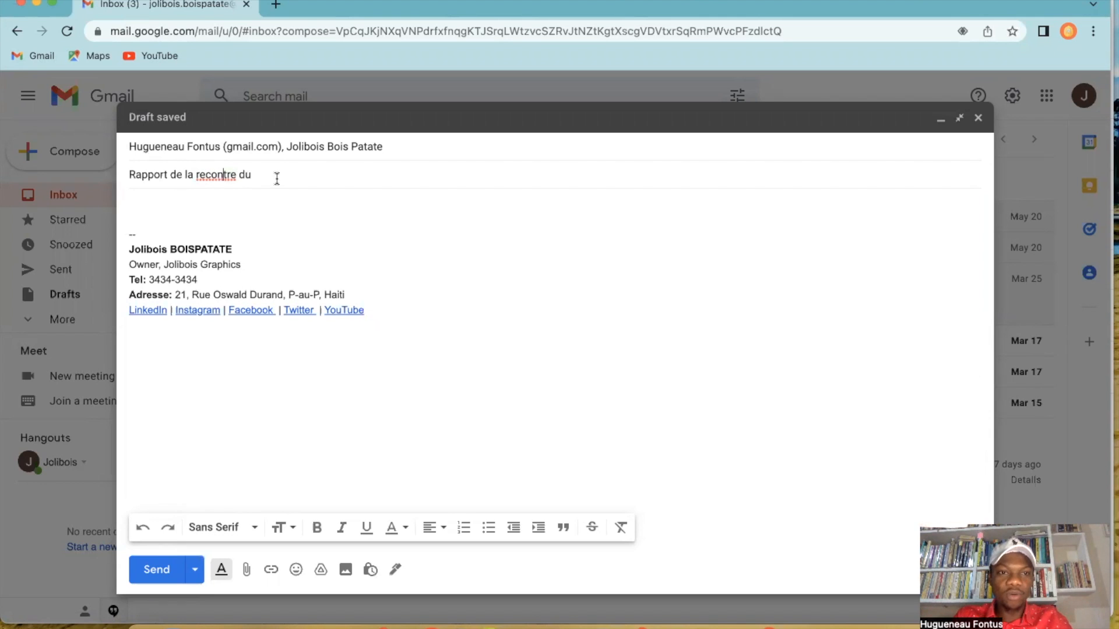
left_click(208, 174)
type("n")
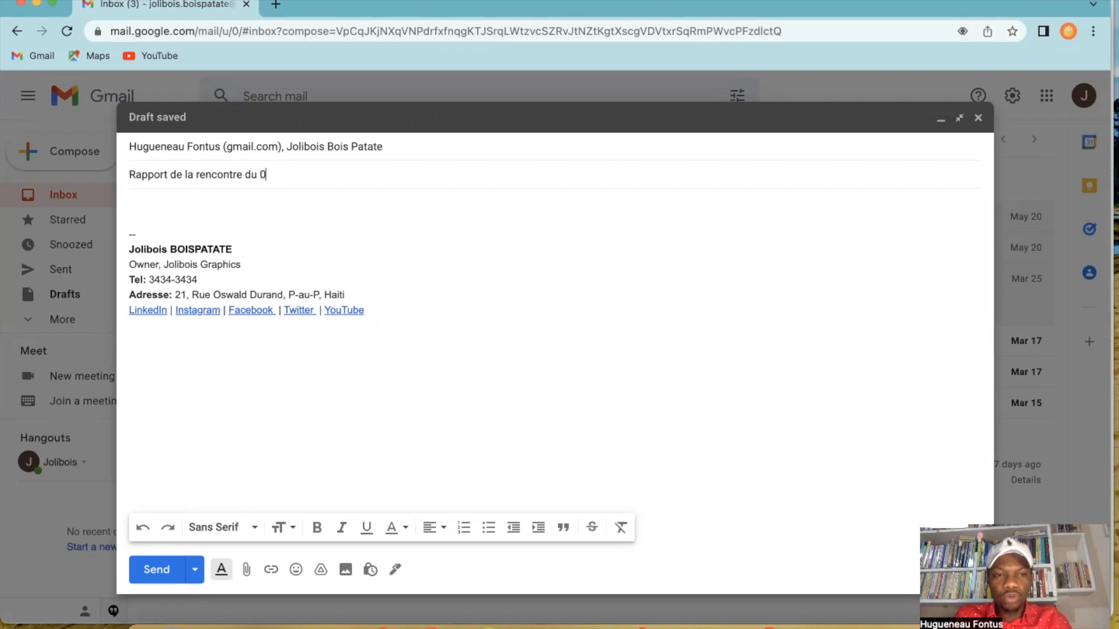
type("03 Juin 2022")
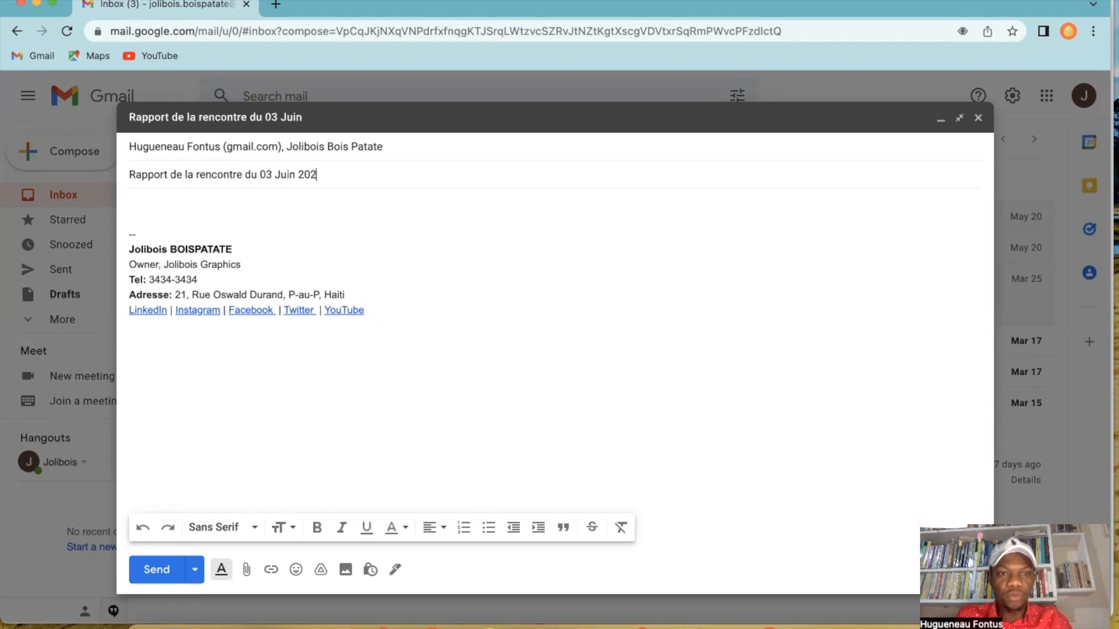
Begin the message body with the greeting "Monsieur le Directeur" plus the recipient's surname and a comma, followed by a blank line.
left_click(183, 190)
type("Bon")
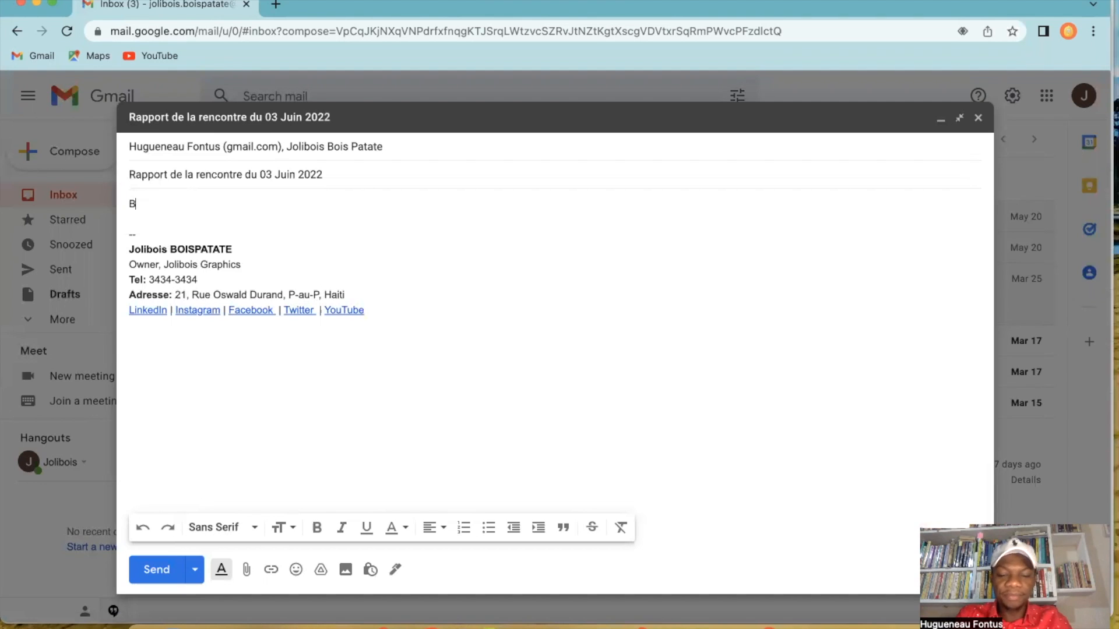
key("BackSpace")
key("BackSpace")
type("Monsieur")
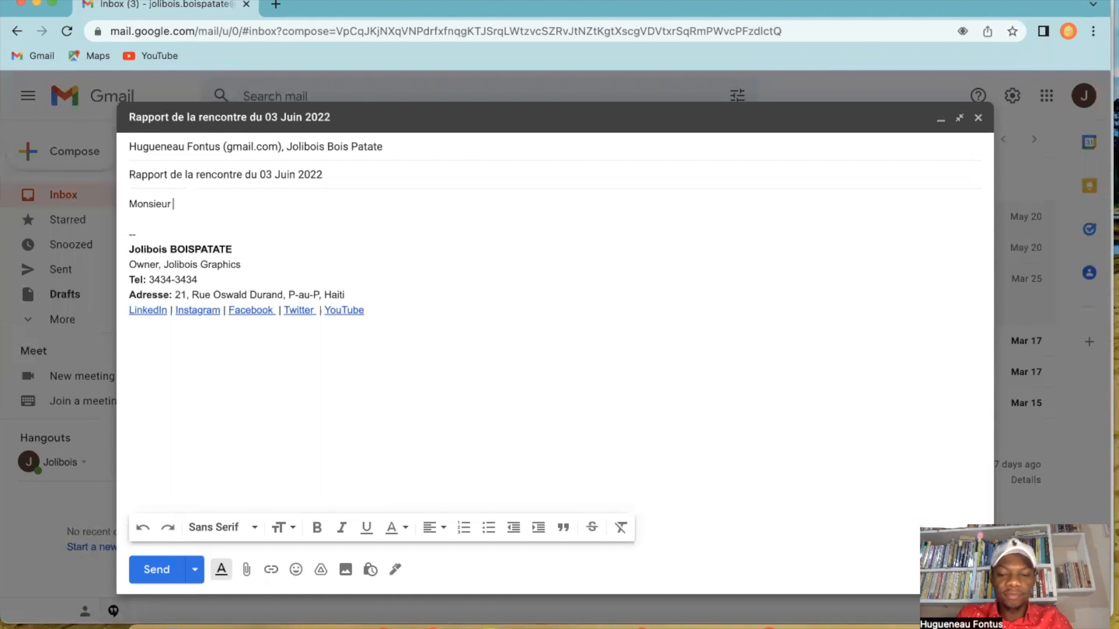
type(" le Directeur")
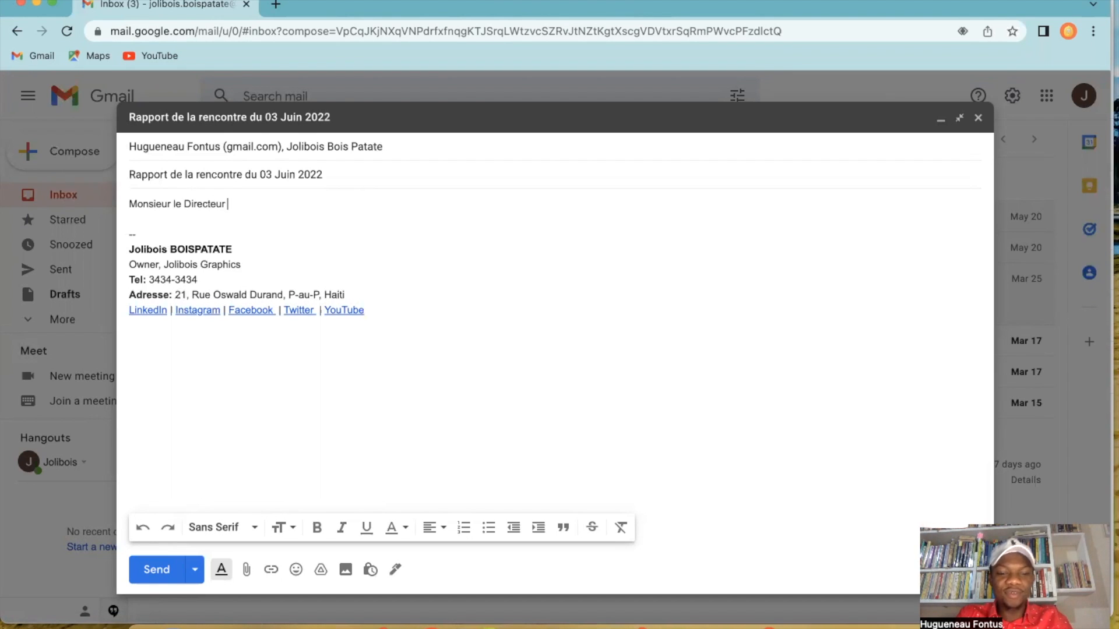
type(" Fon")
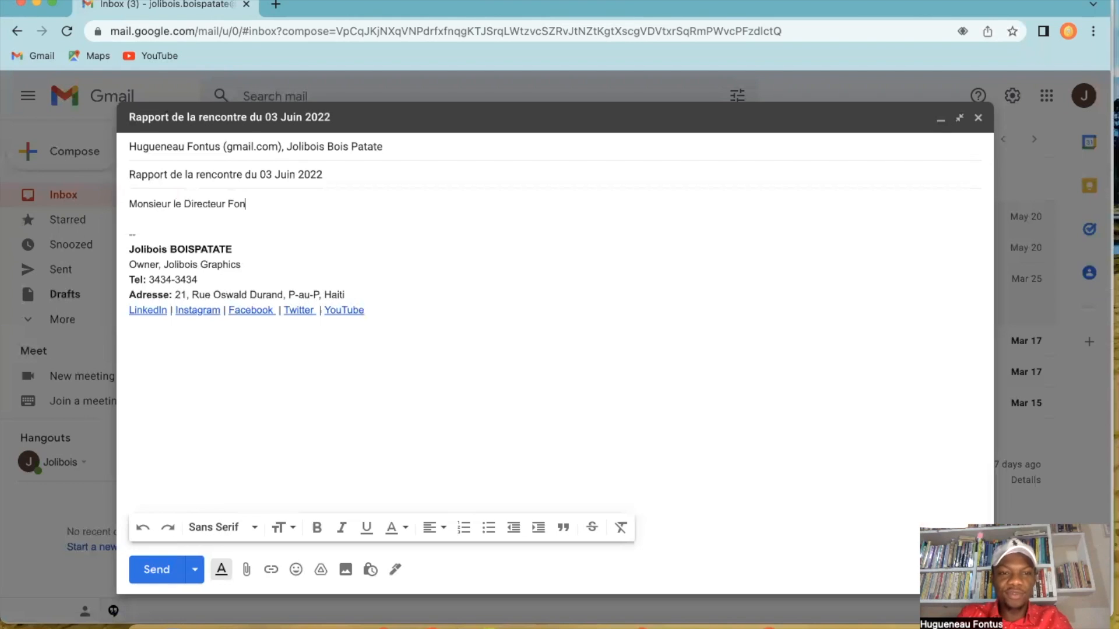
type("tus,")
key("Return")
key("Return")
Write the body sentence "Je vous prie de recevoir le rapport de la rencontre du 3 Juin 2022 en attachment.".
type("Je vous prie de ")
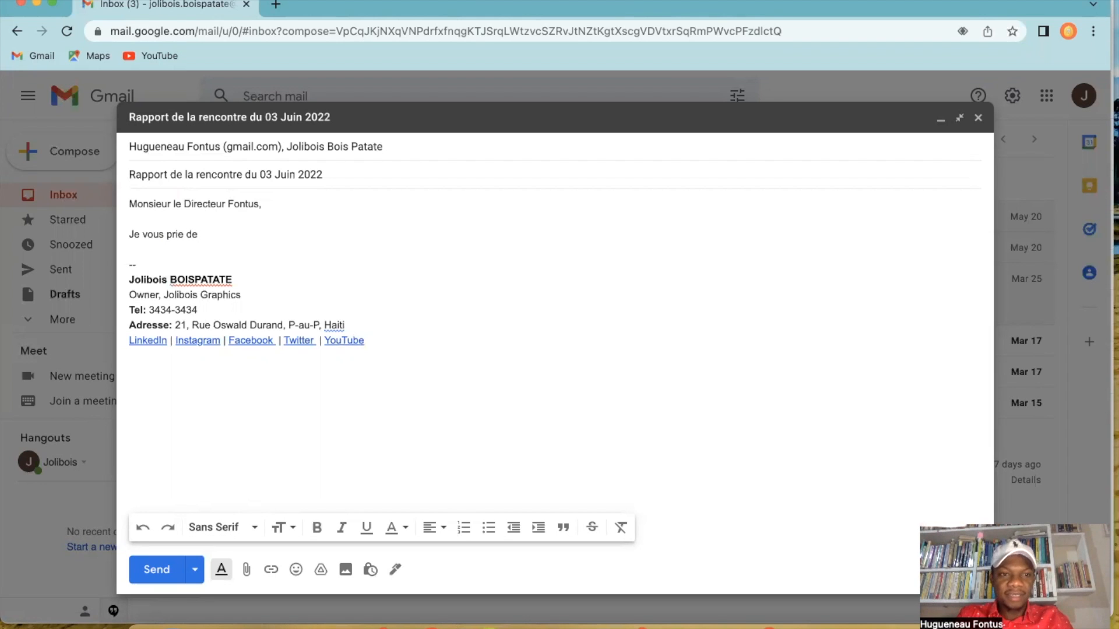
type("de")
key("BackSpace")
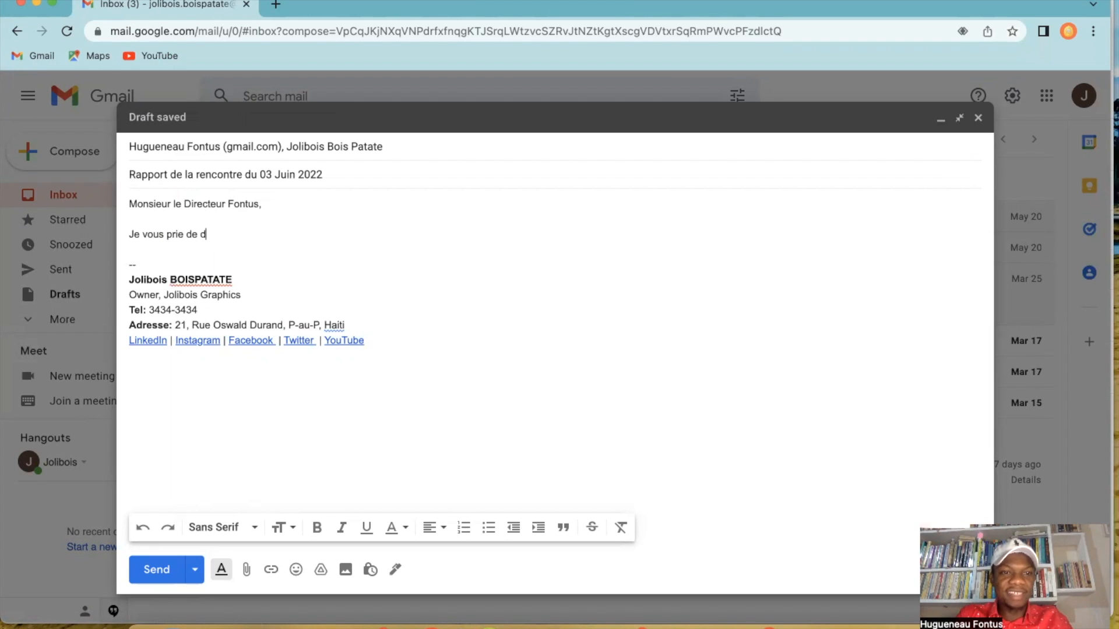
type("rece")
key("BackSpace")
key("BackSpace")
key("BackSpace")
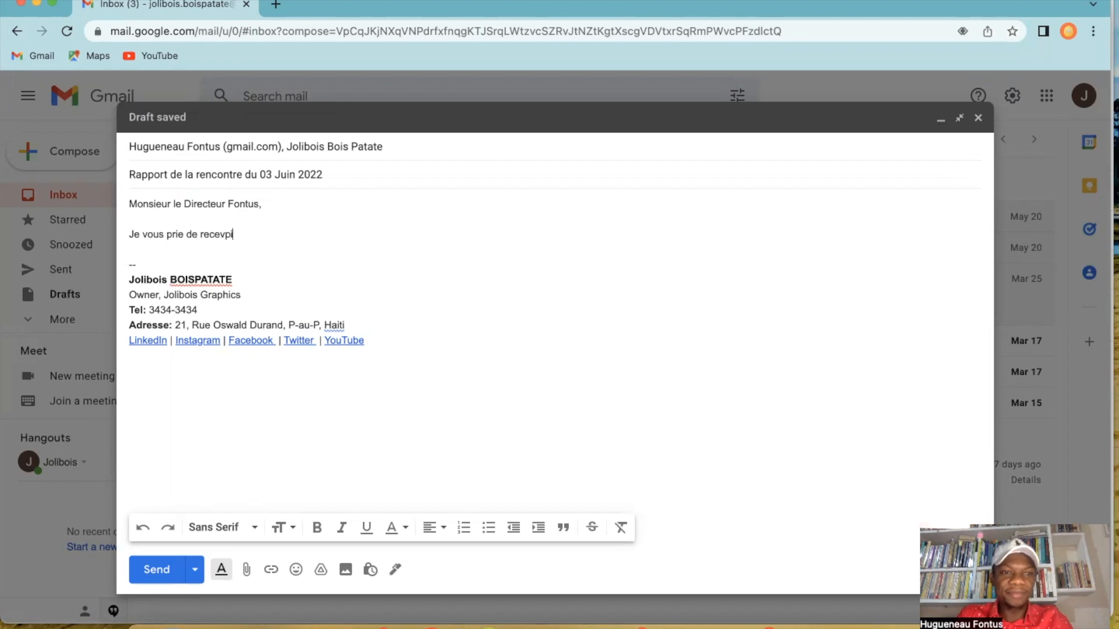
type("voit l")
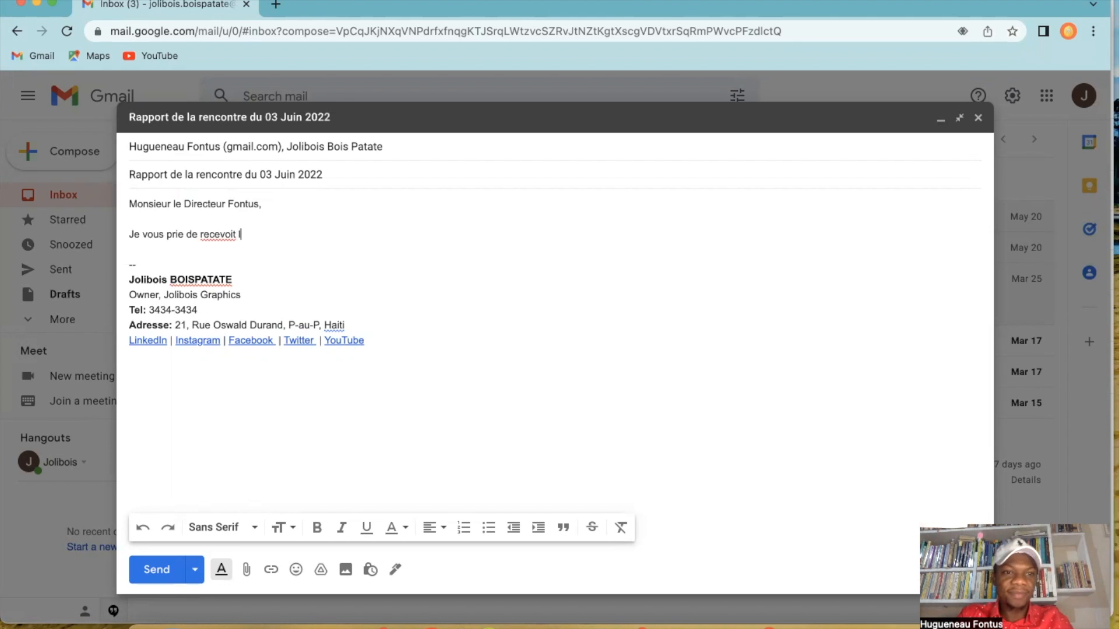
key("BackSpace")
key("BackSpace")
key("BackSpace")
type("r")
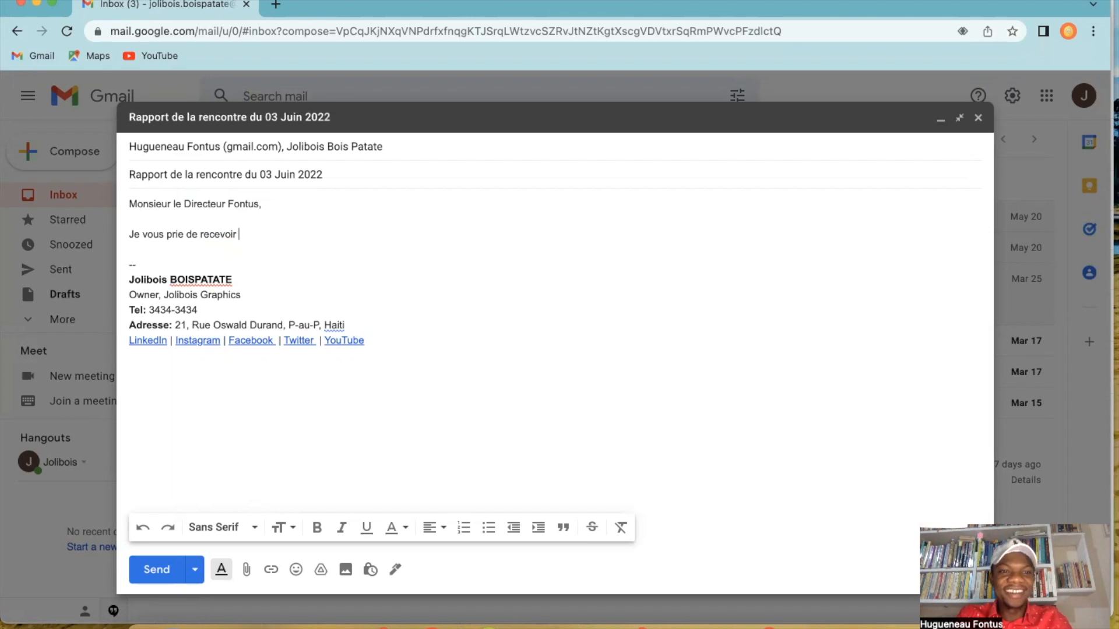
type("port de")
key("BackSpace")
key("BackSpace")
key("BackSpace")
key("BackSpace")
key("BackSpace")
type("apport de la rencontre du 3 Jui")
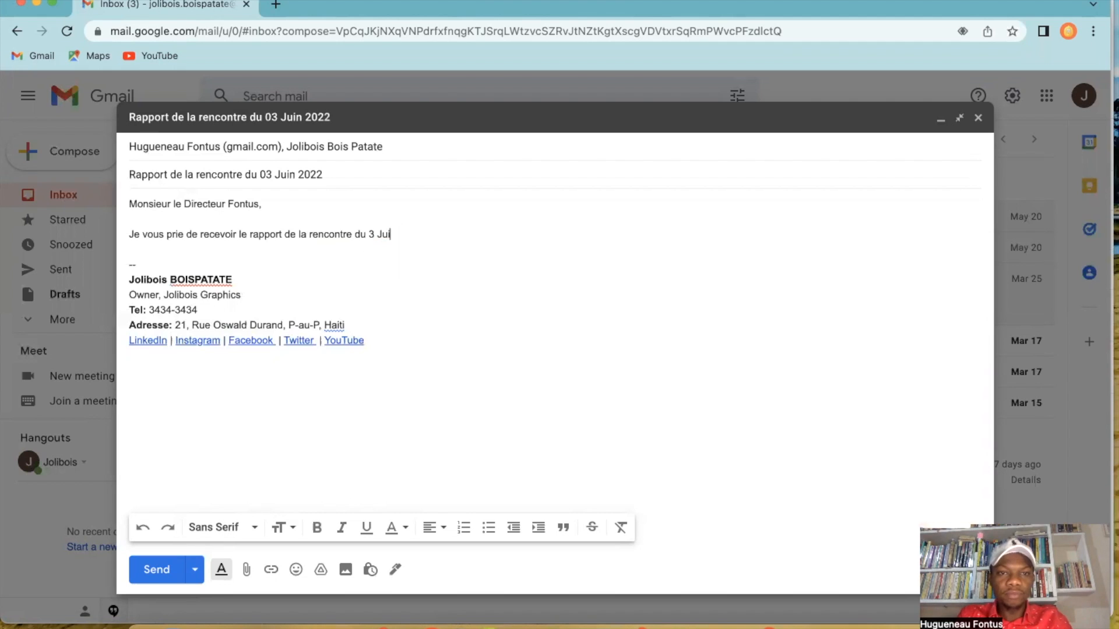
type("n 2022")
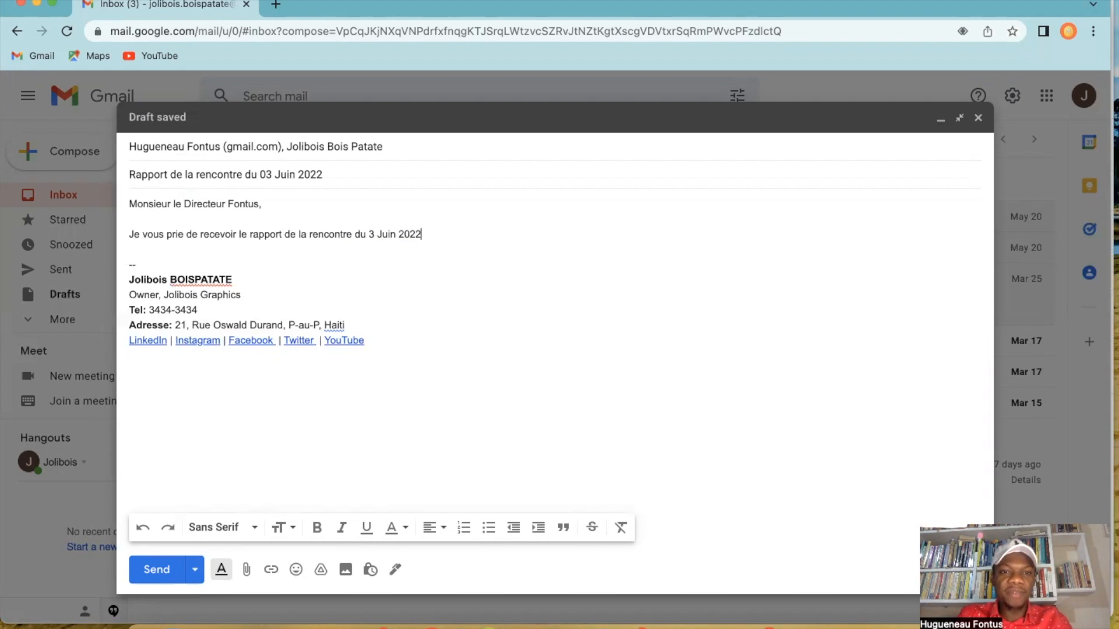
type(" en attahchment.")
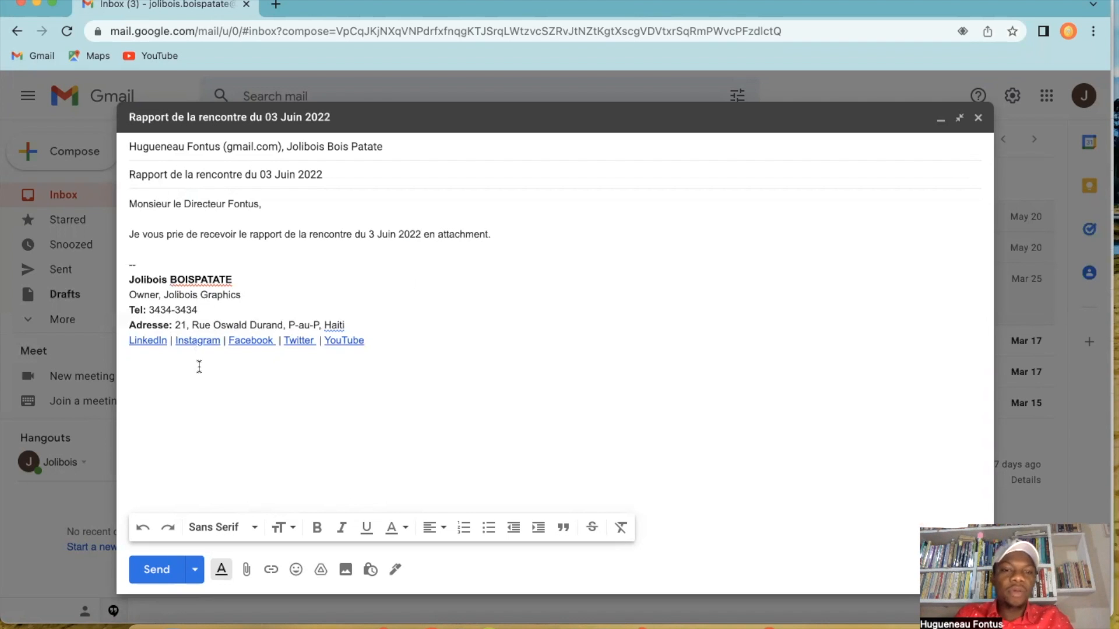
Attach the image 2GIDON-AMBASSADOR.jpg from the Documents folder to the message.
left_click(246, 568)
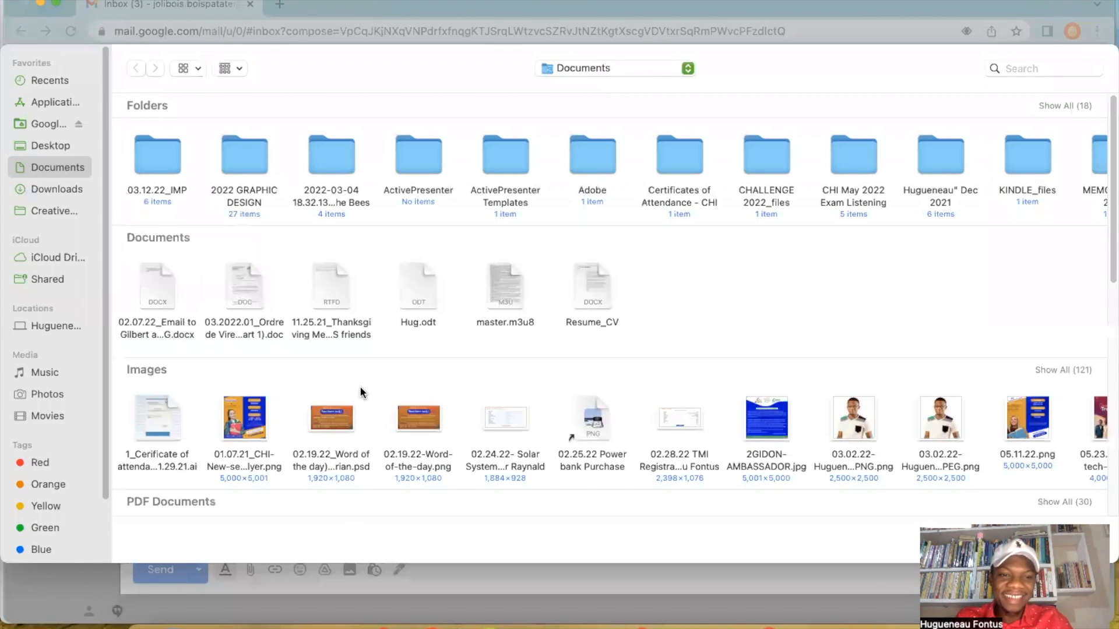
left_click(764, 428)
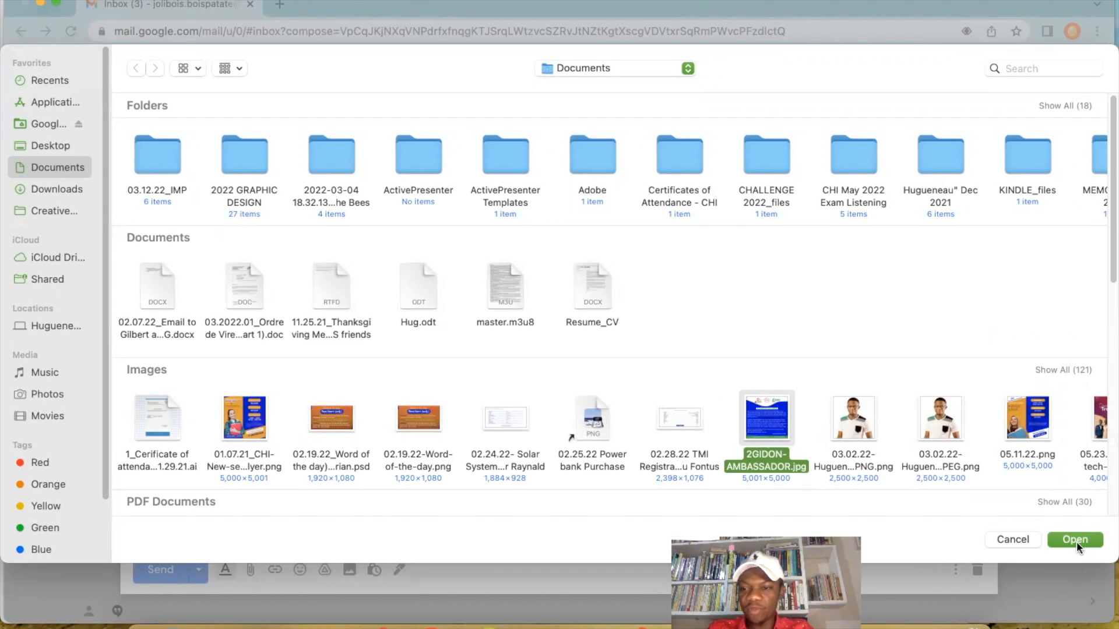
left_click(1075, 541)
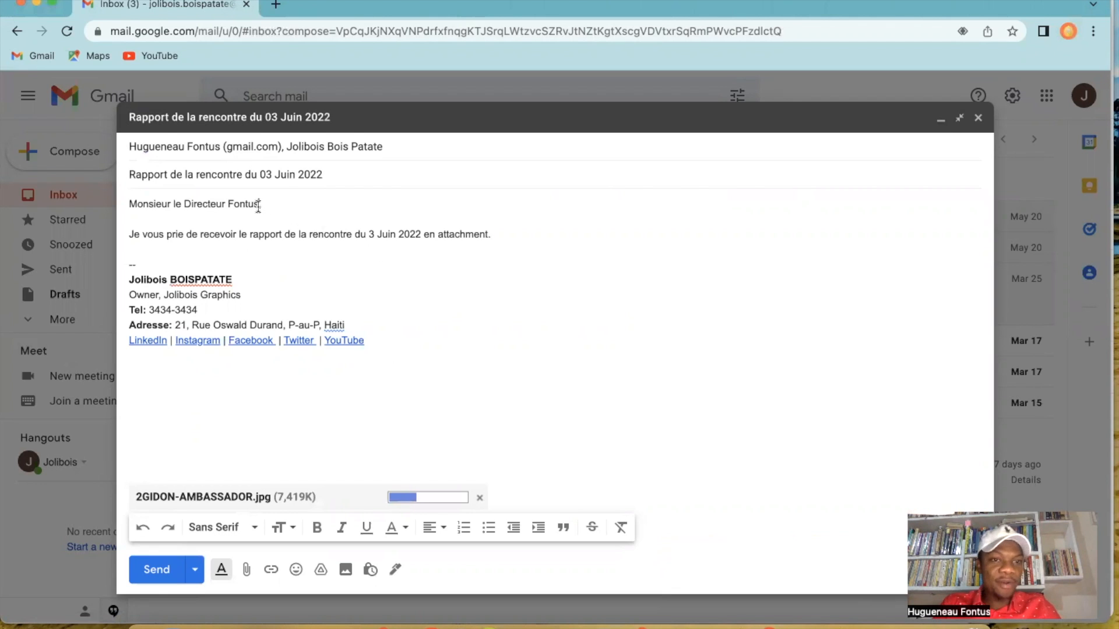
Add the closing line "Je vous souhaite une bonne soirée" below the body sentence, separated by a blank line.
left_click(492, 234)
key("Return")
key("Return")
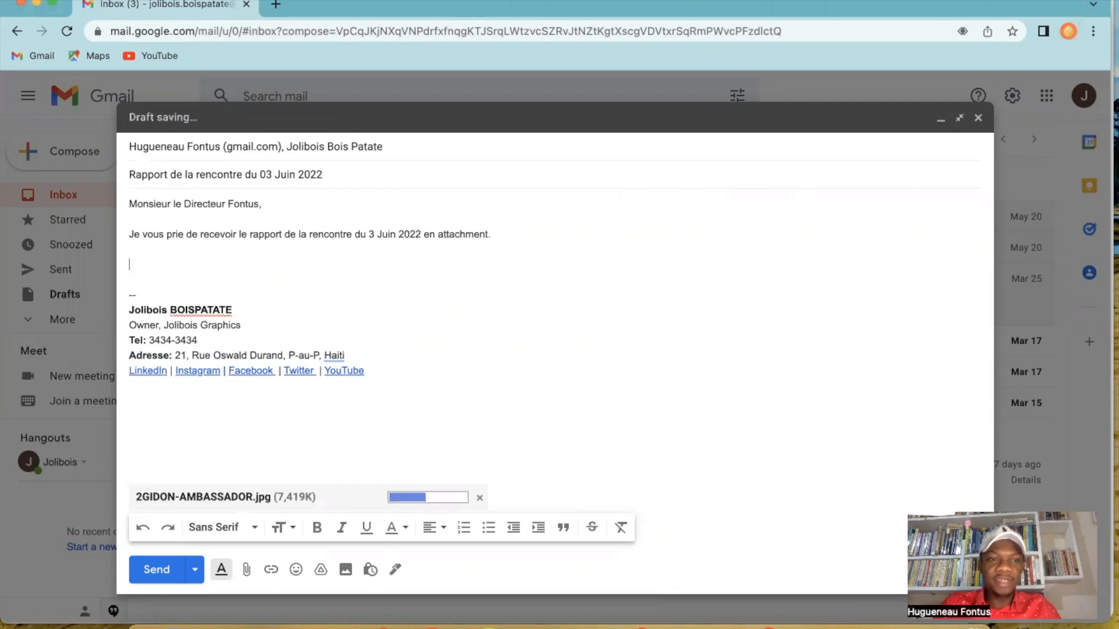
type("Je vous souhaote")
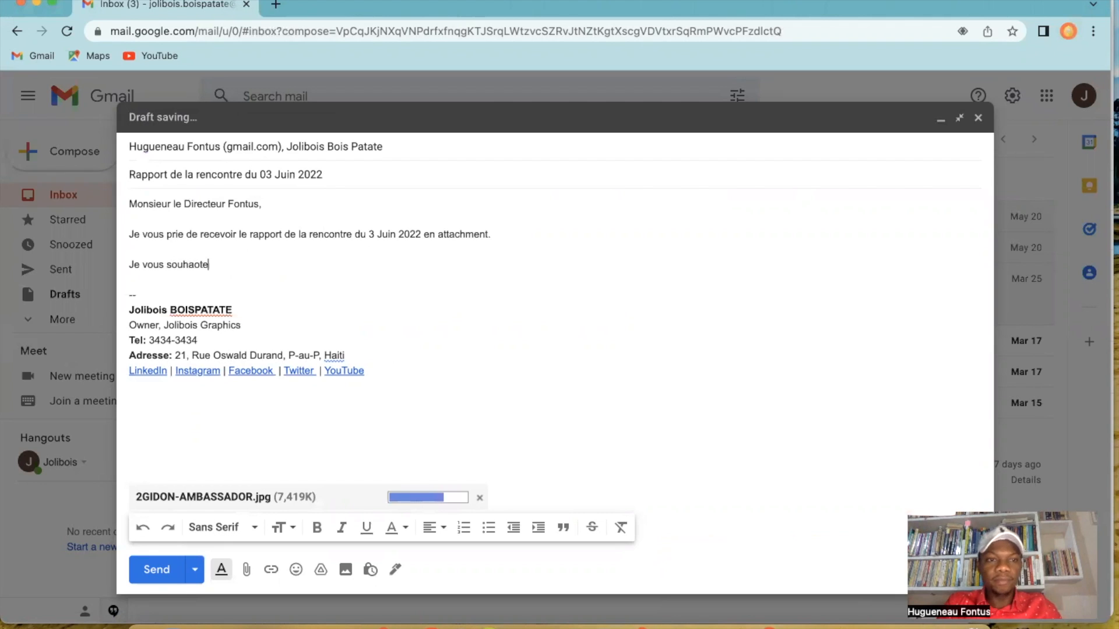
key("BackSpace")
key("BackSpace")
key("BackSpace")
type("ite une bonne se")
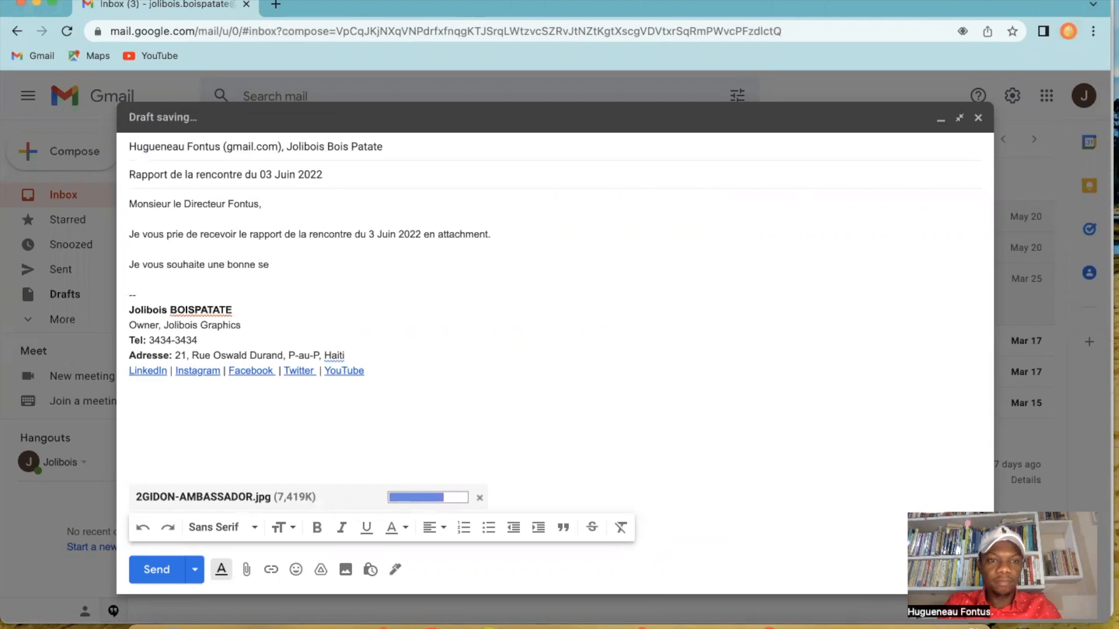
key("BackSpace")
type("oiree")
left_click(281, 250)
left_click(273, 262)
left_click(284, 290)
left_click(318, 253)
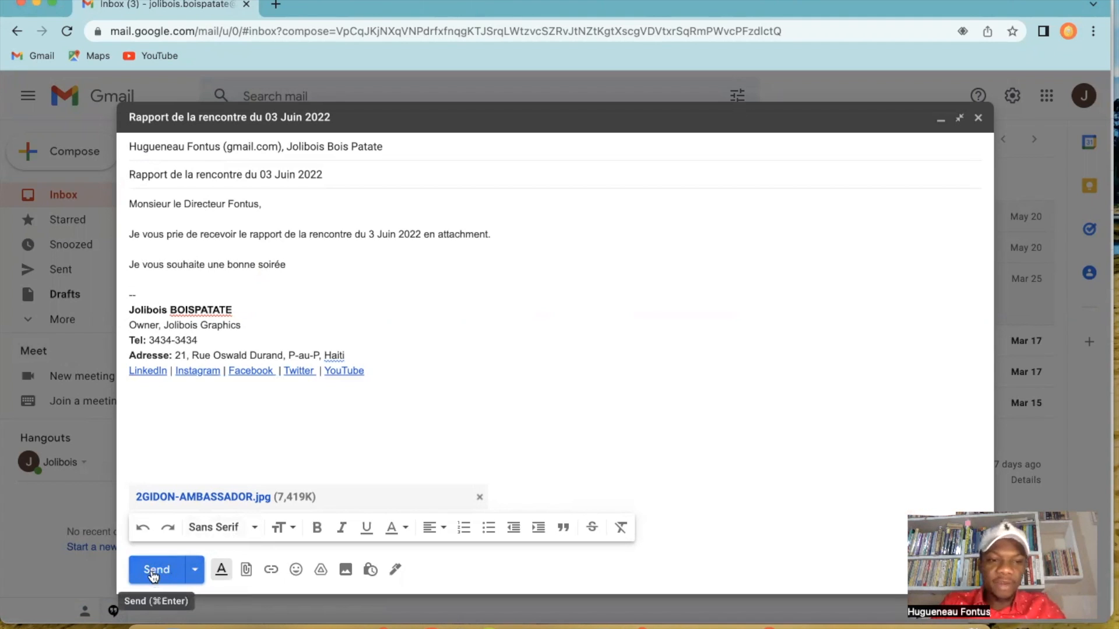
Start scheduling the message for a custom date and time, and choose June 4, 2022 as the sending date.
left_click(195, 570)
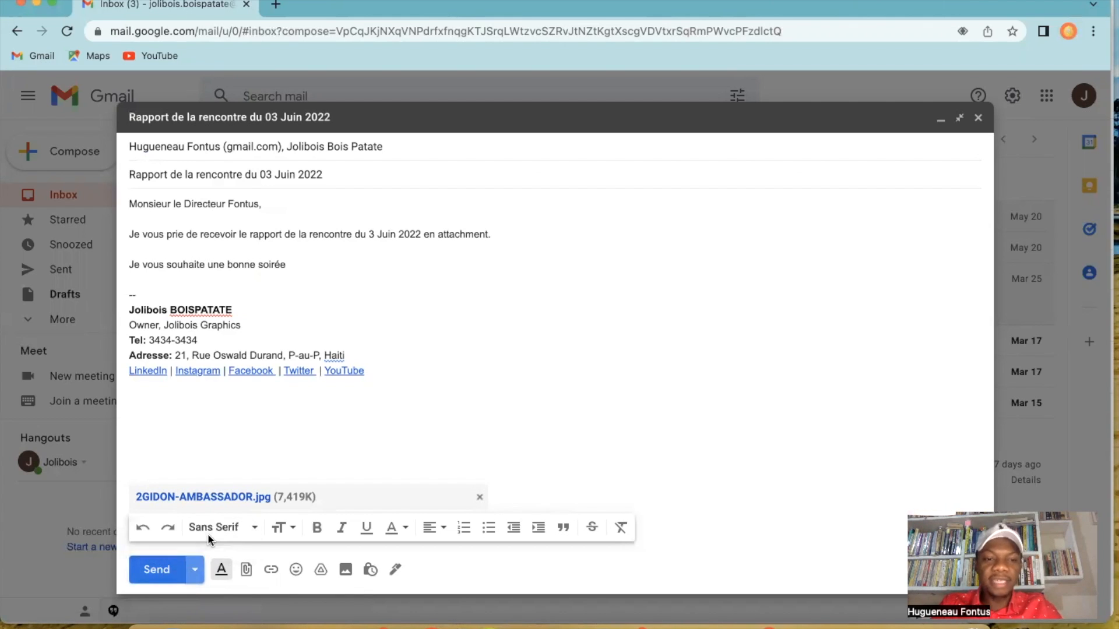
left_click(207, 537)
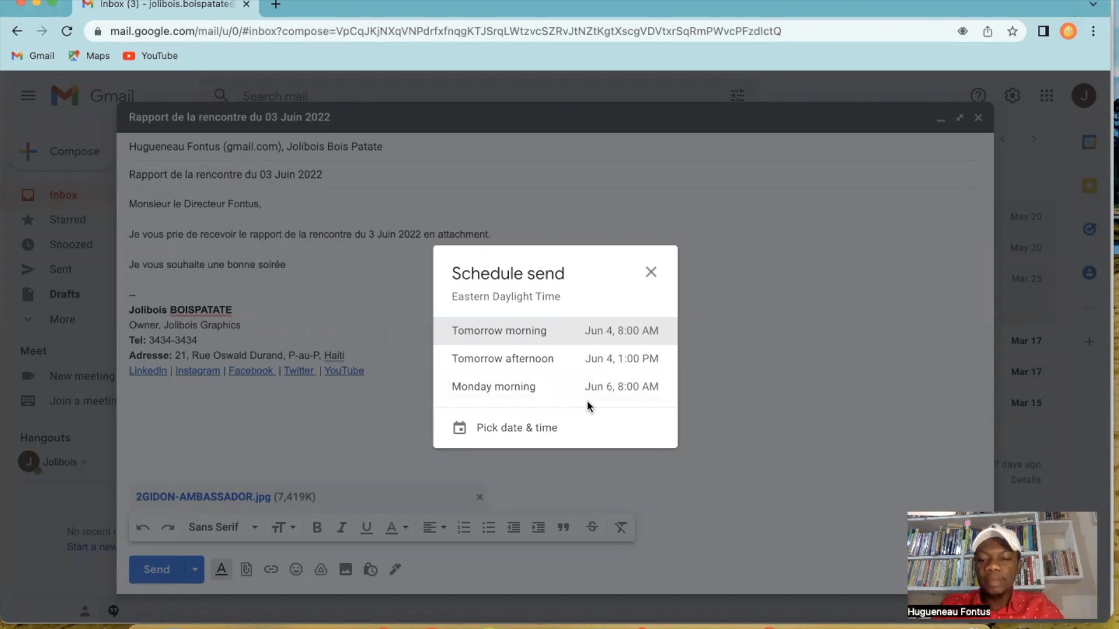
key("XF86MonBrightnessDown")
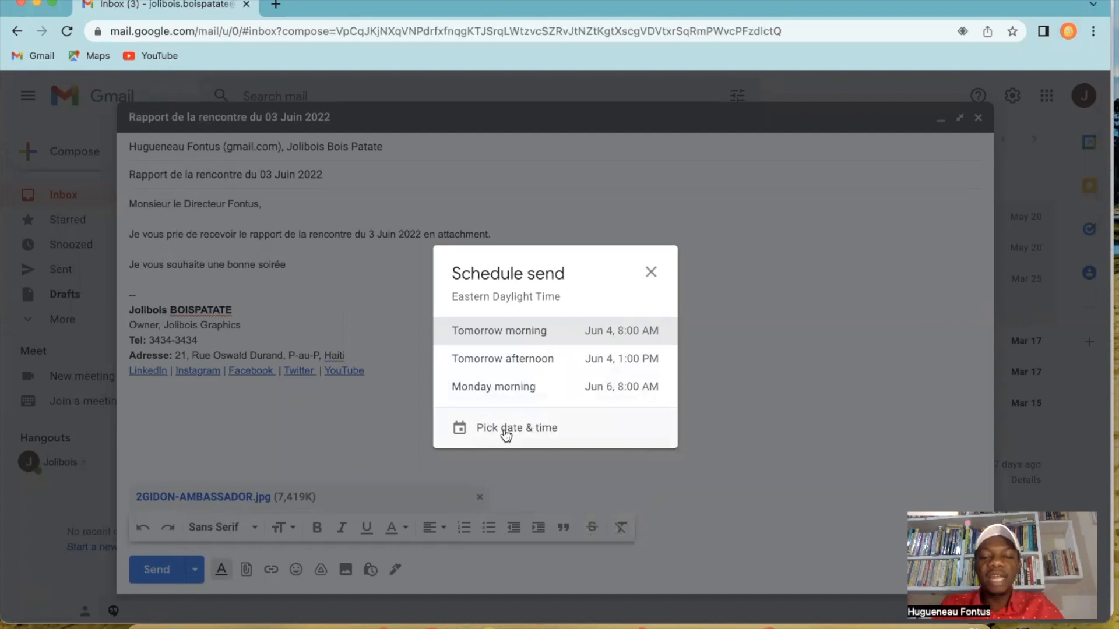
left_click(505, 435)
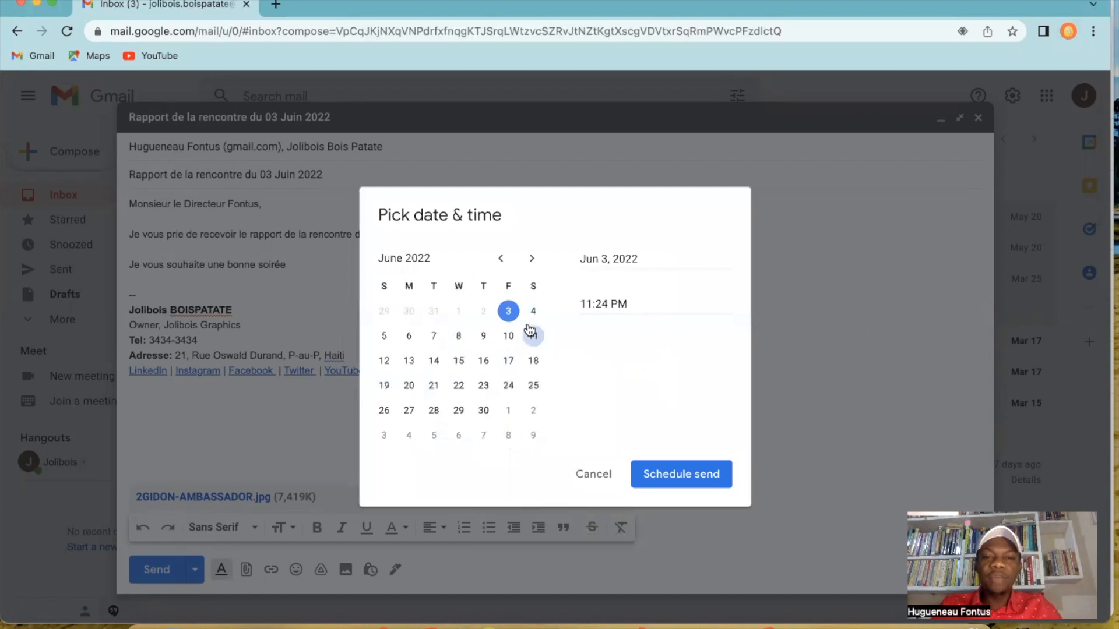
left_click(535, 314)
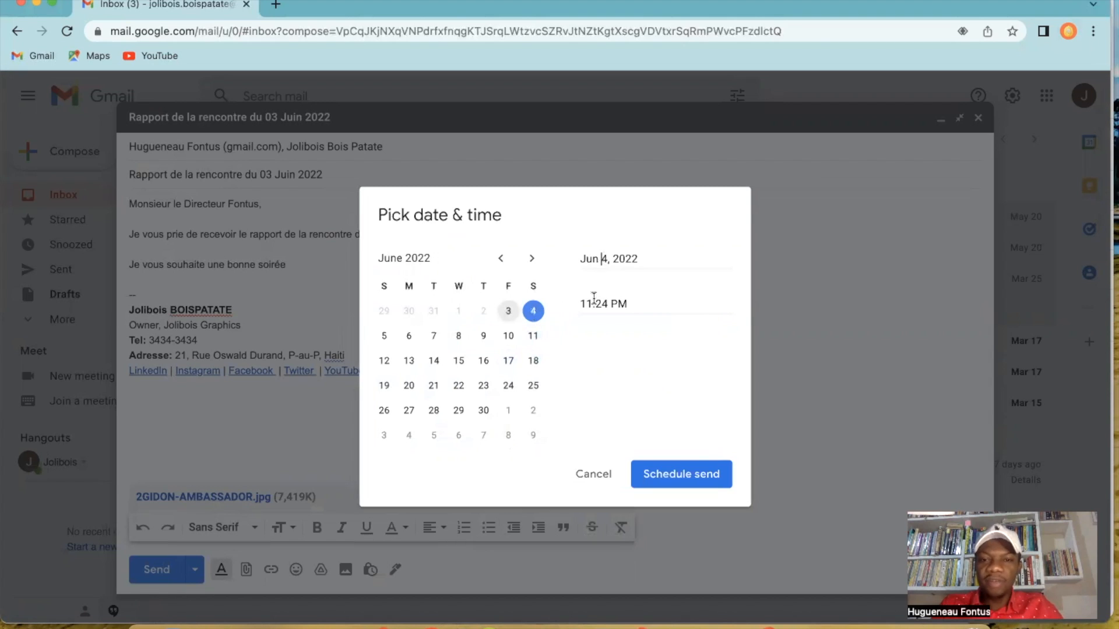
Set the sending time to 06:00 AM and schedule the message.
type("06")
key("BackSpace")
key("BackSpace")
type("00 AM")
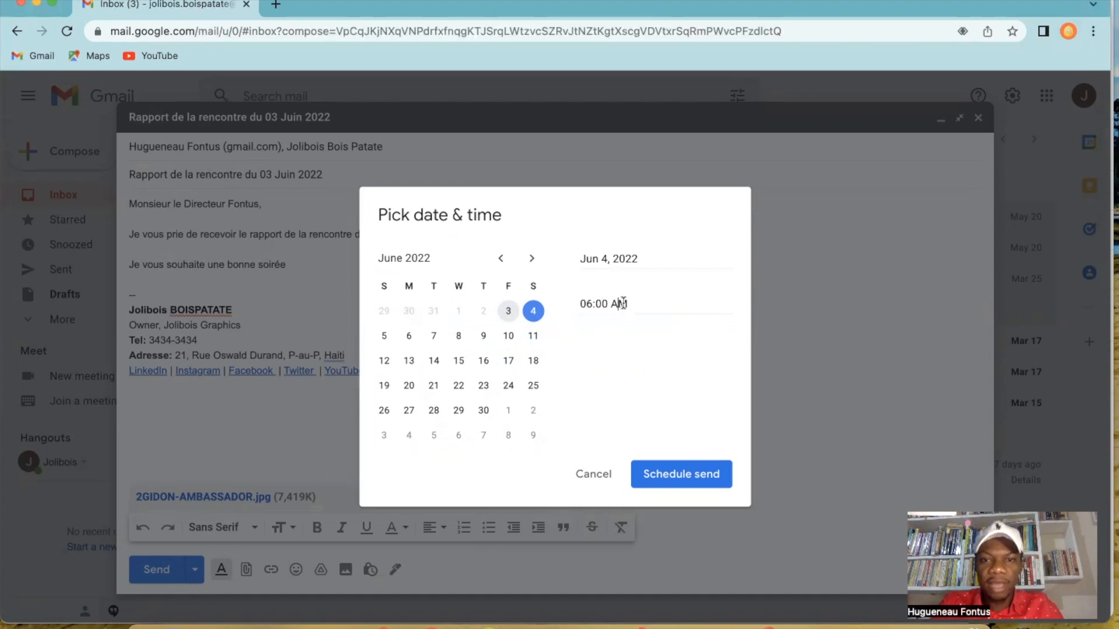
left_click(667, 479)
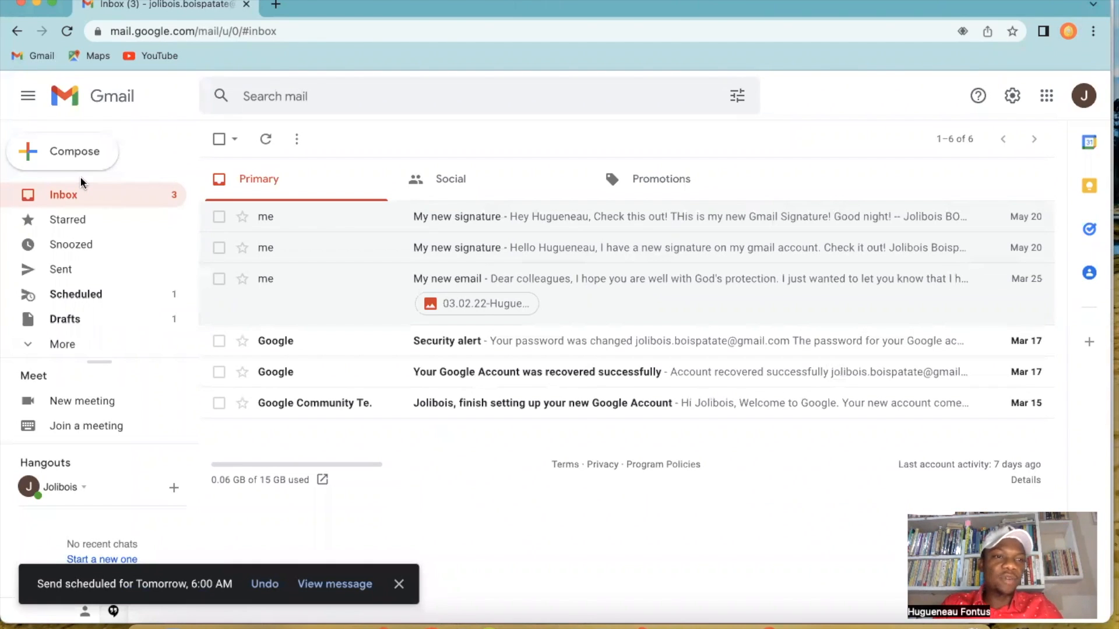
Open "Rapport de la rencontre du 03 Juin 2022" among the scheduled messages and review its send time, text and attachment.
left_click(83, 298)
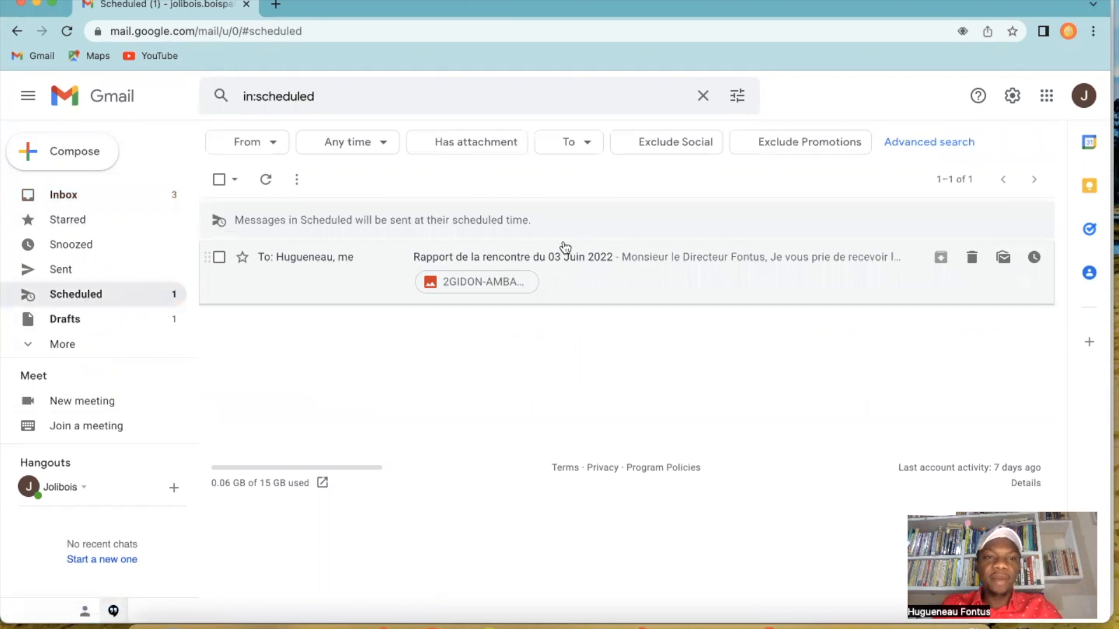
left_click(629, 272)
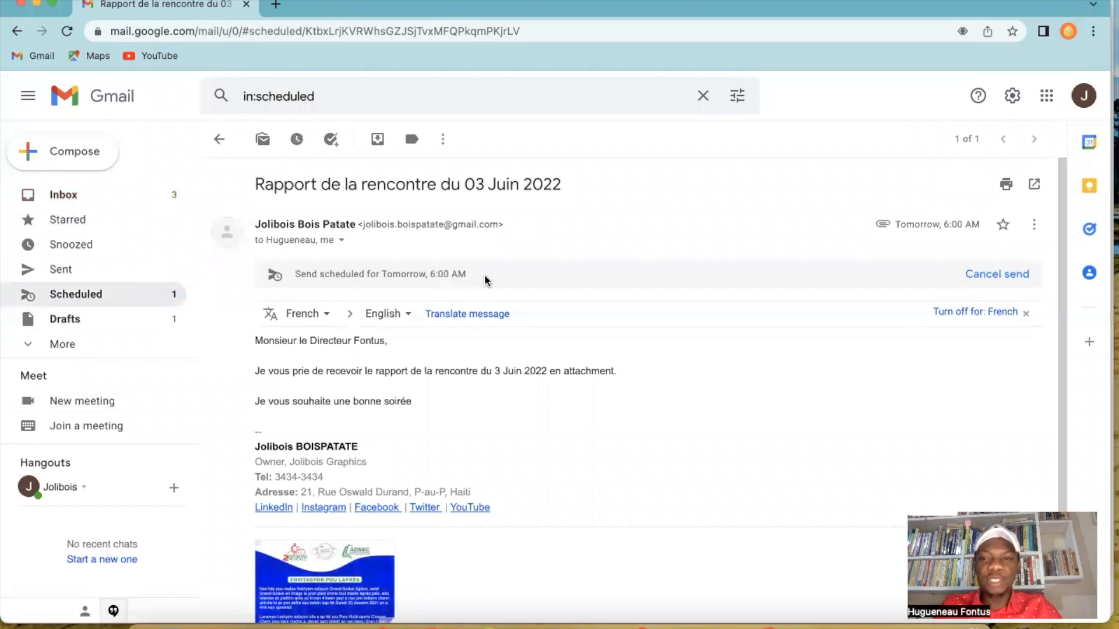
mouse_move(1062, 233)
left_mouse_down()
mouse_move(1054, 306)
mouse_move(1058, 227)
left_mouse_up()
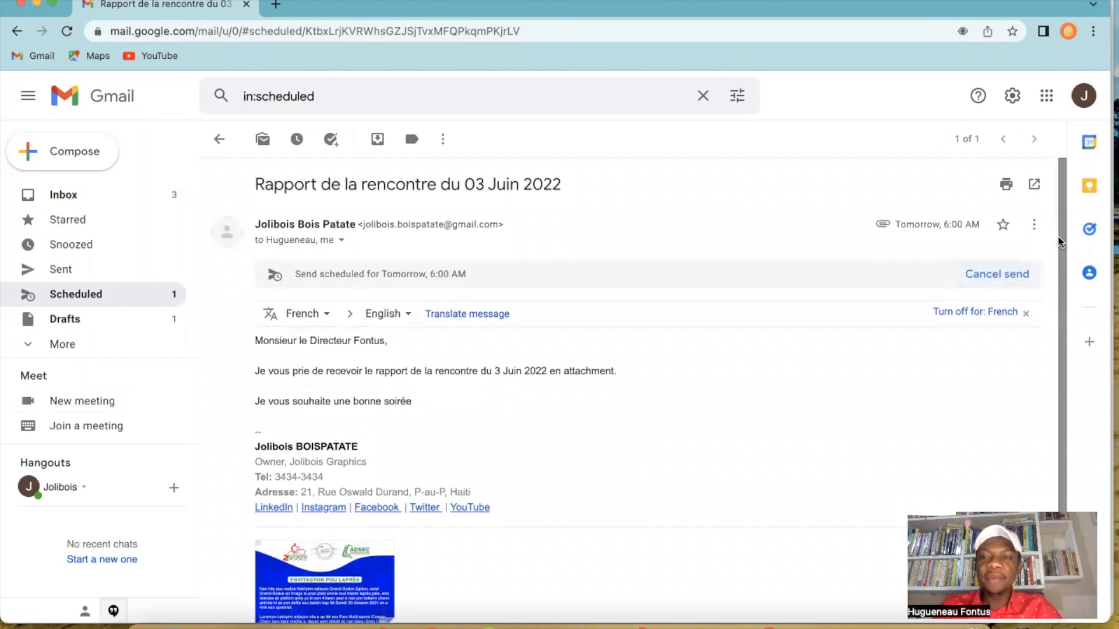
scroll(1060, 274, "down", 1)
left_click_drag(1057, 249, 1058, 222)
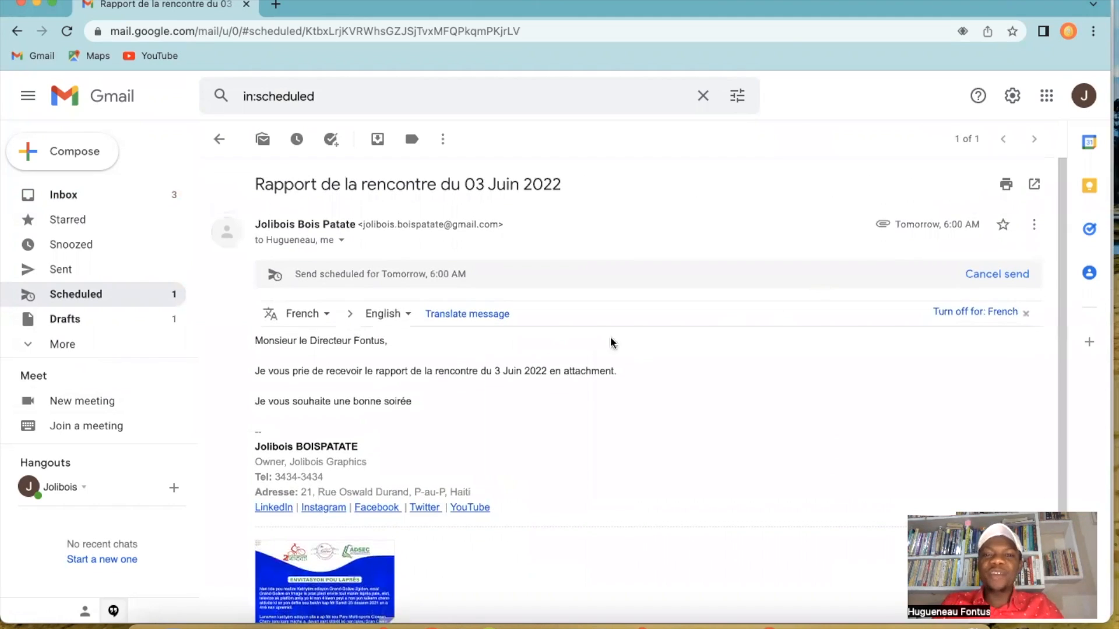